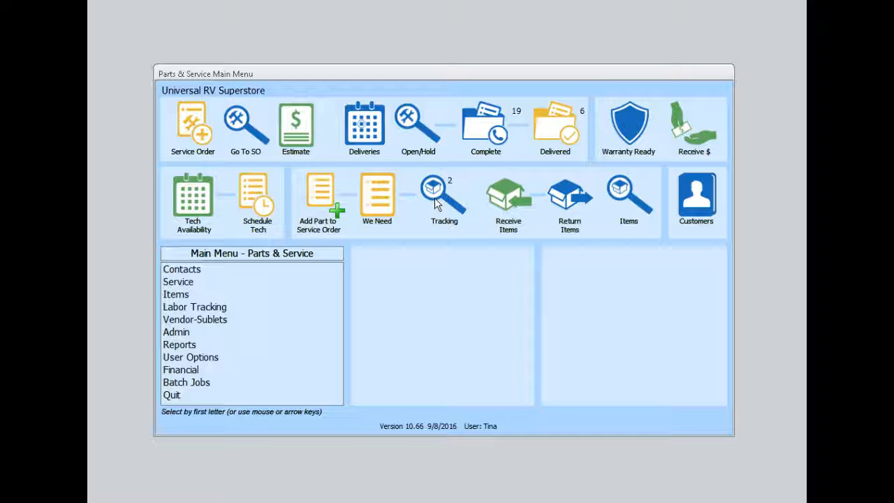
Open the late parts tracking list and bring up the follow-up details for the Arrow Distributing part 000315
click(434, 198)
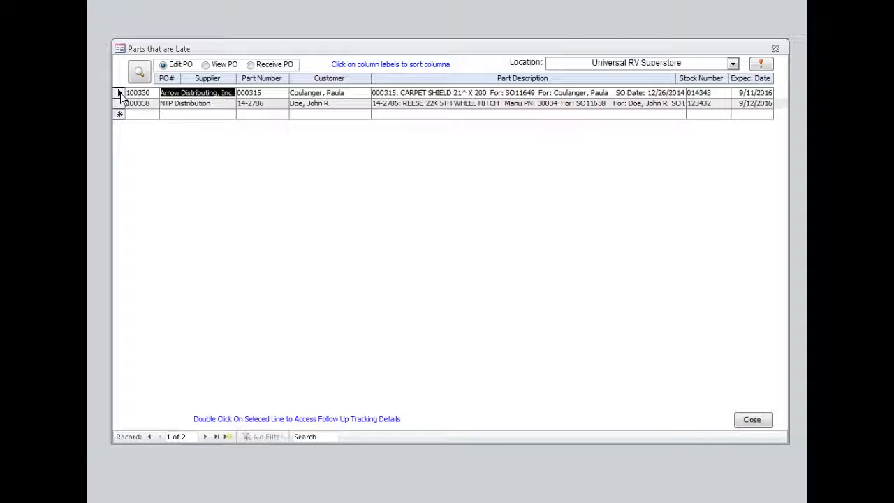
click(214, 95)
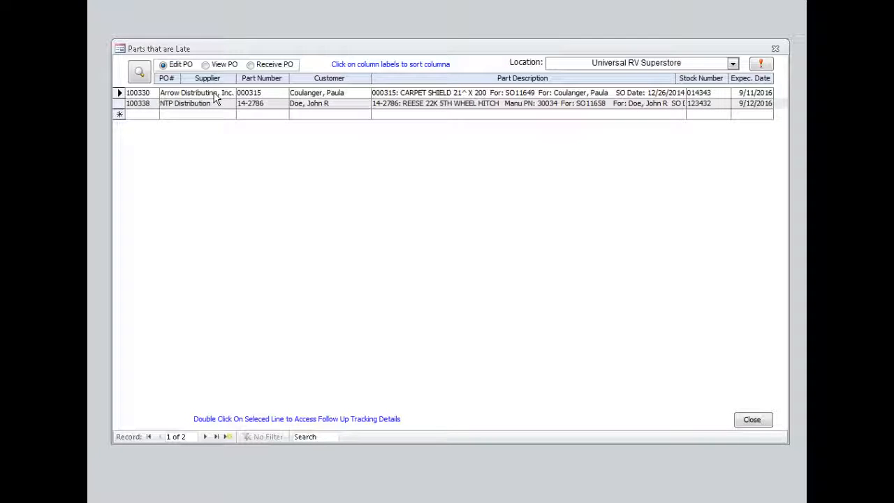
double_click(215, 98)
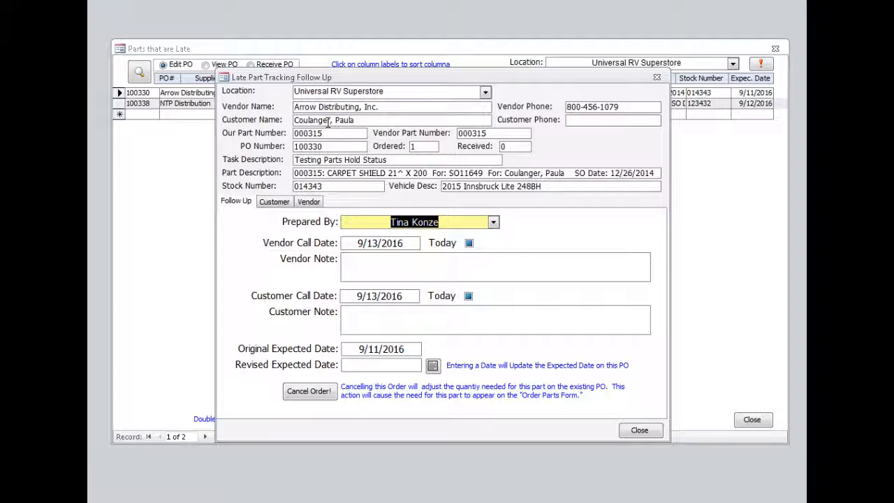
Review the customer and vendor contact details for the late part, including the customer phone fields
click(274, 201)
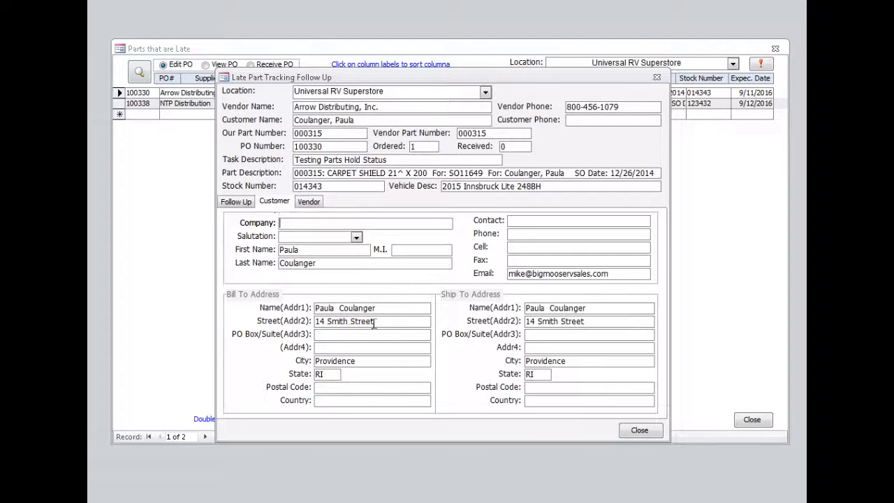
click(309, 201)
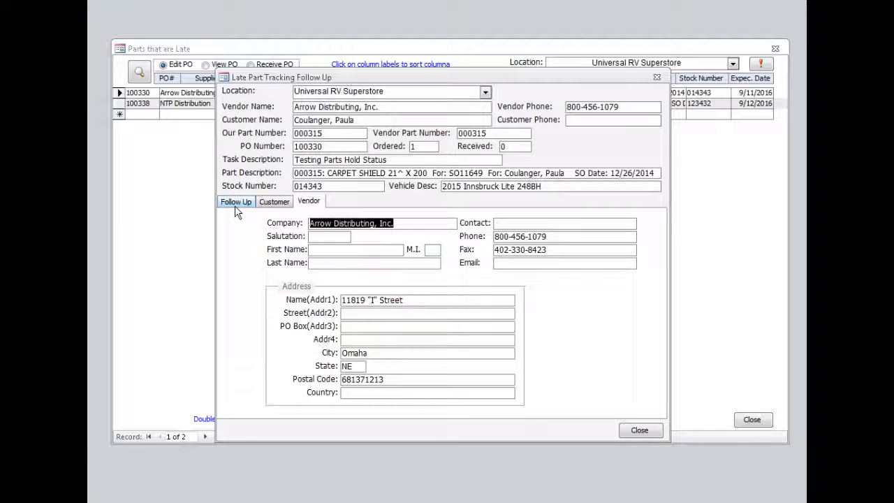
click(274, 201)
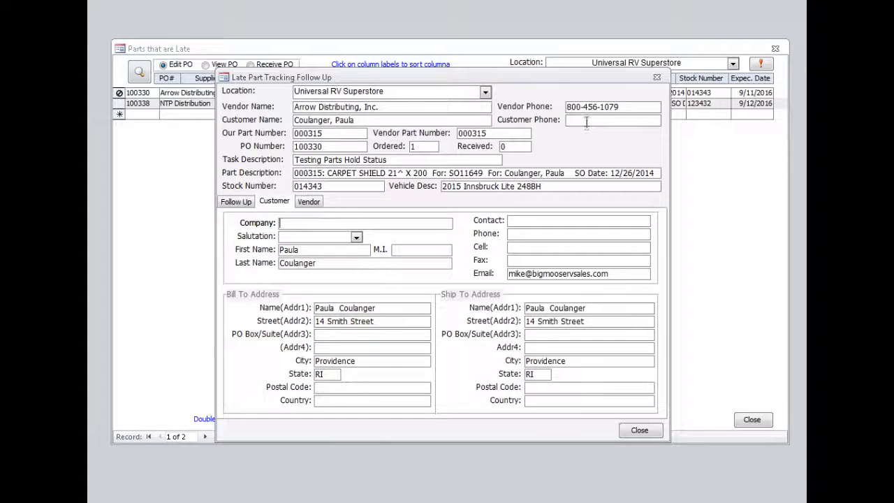
drag(638, 122, 564, 121)
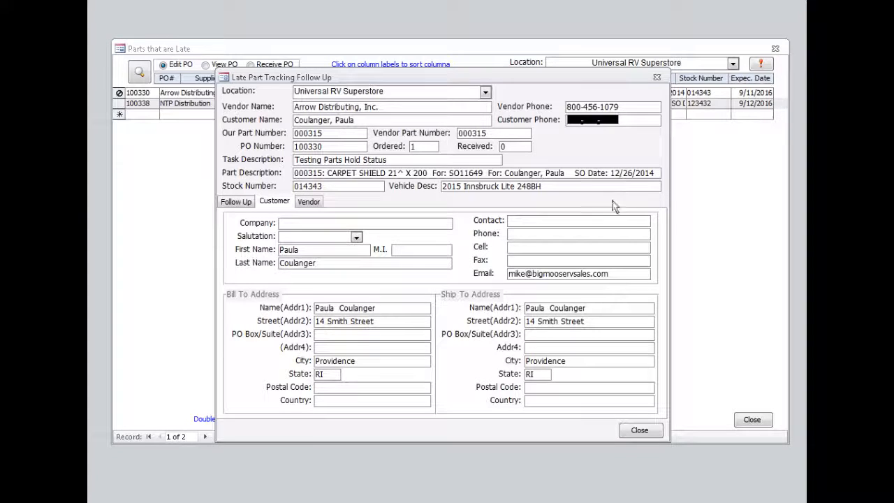
click(568, 239)
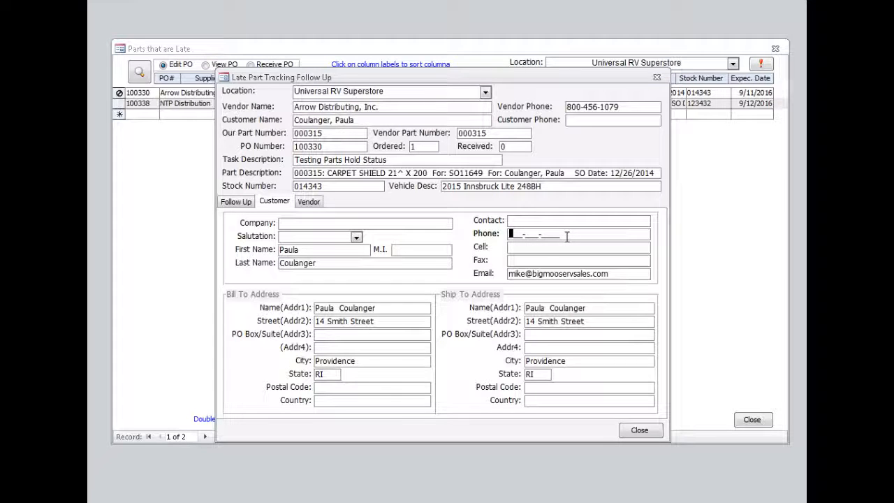
drag(566, 236, 511, 235)
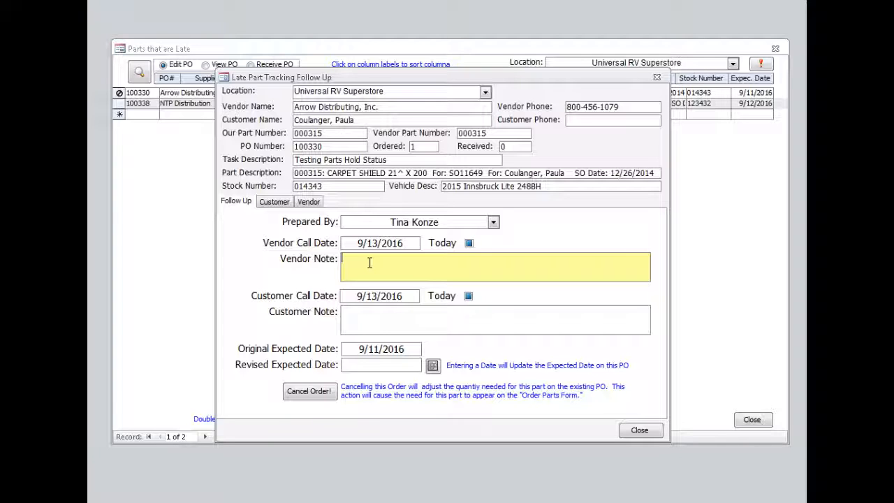
Mark the vendor call as made today and enter the vendor note "Part will be in today"
click(469, 243)
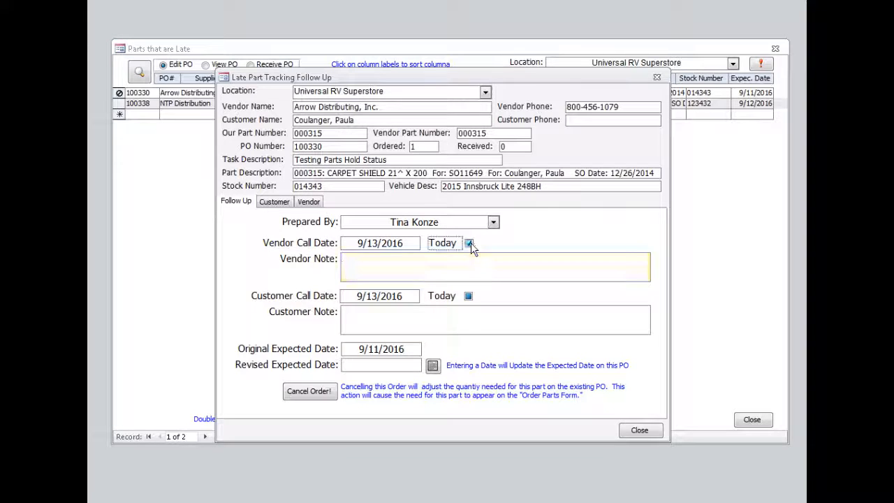
click(391, 268)
text(Part will be in today)
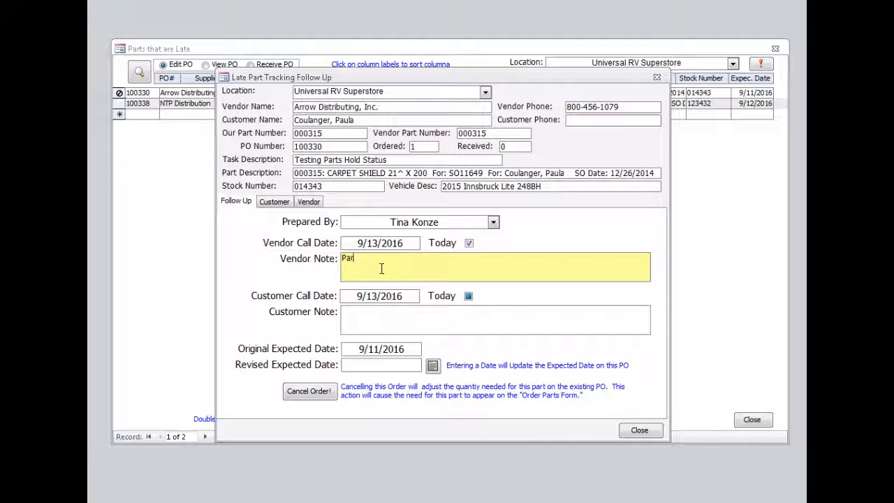
Mark the customer call as today, add the note "Made apology to customer, assured part would arrive today.", and close the follow-up form
click(383, 316)
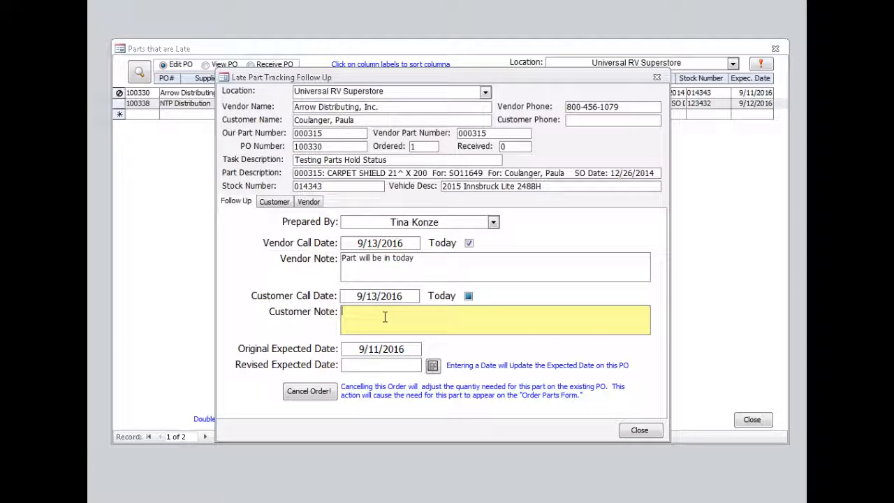
click(468, 295)
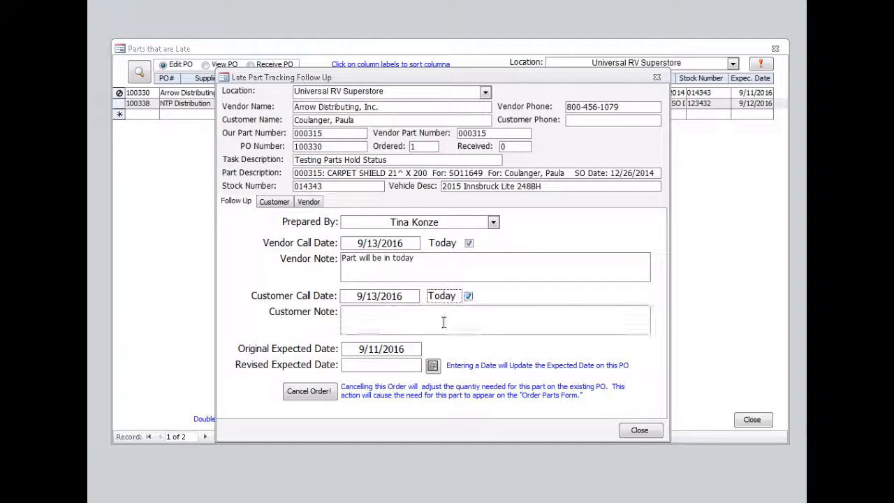
click(408, 319)
text(Made )
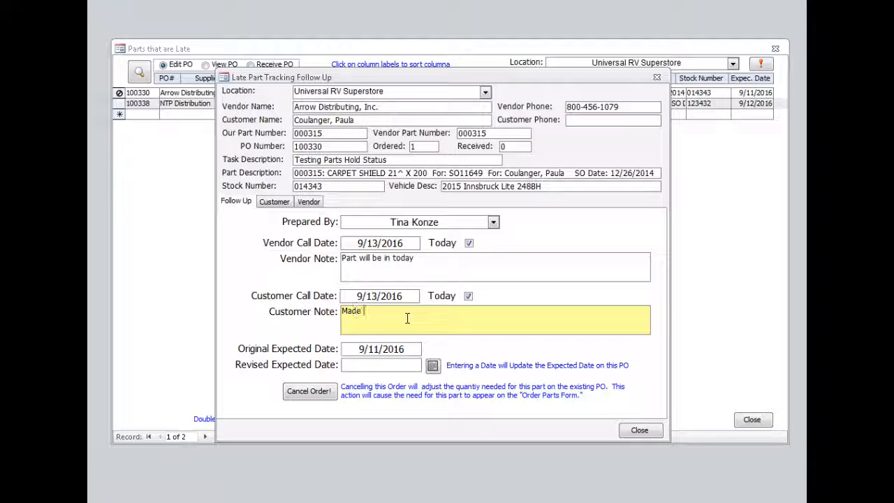
text(apology to customer, assured part would)
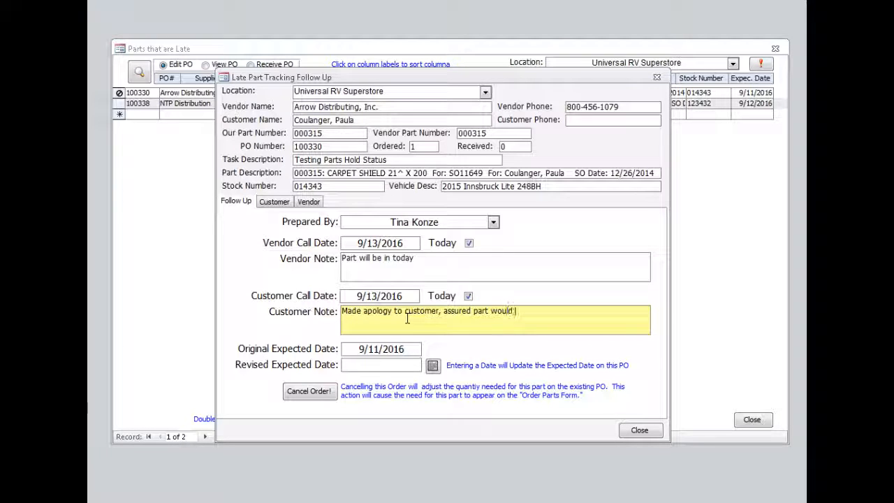
text( arrive today.)
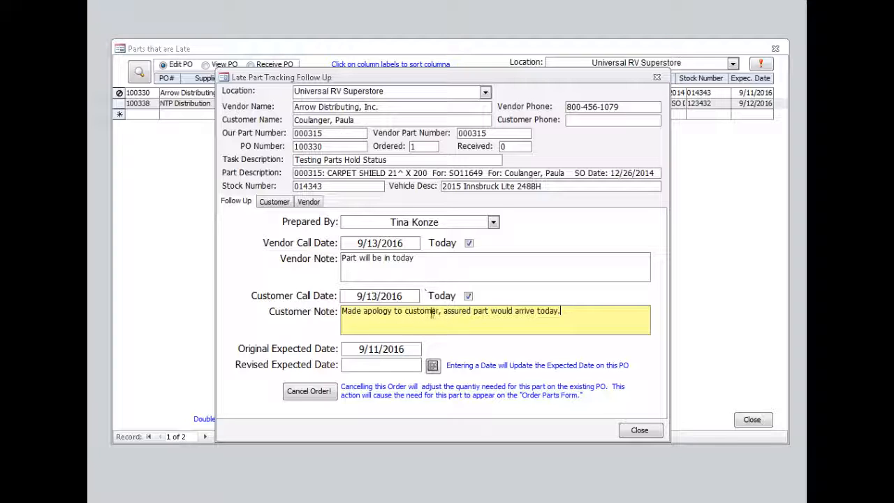
click(652, 432)
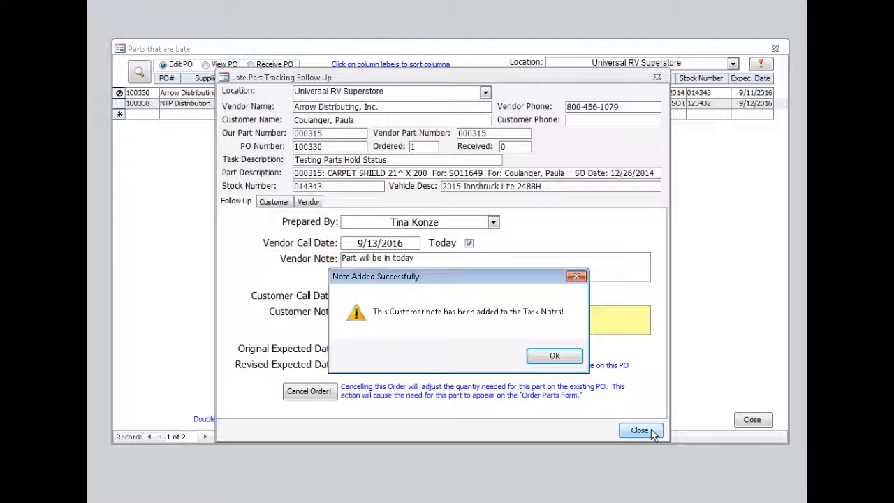
click(553, 358)
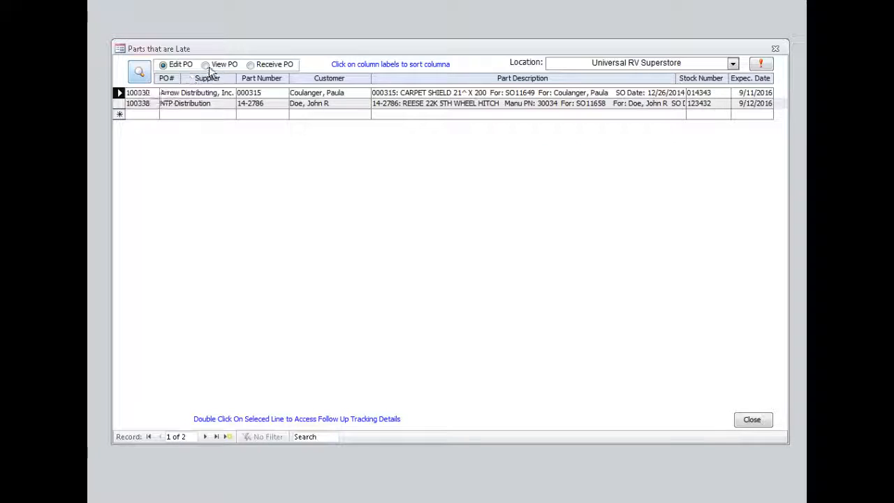
Open the NTP Distribution purchase order from the late parts list in Receive PO mode
click(206, 65)
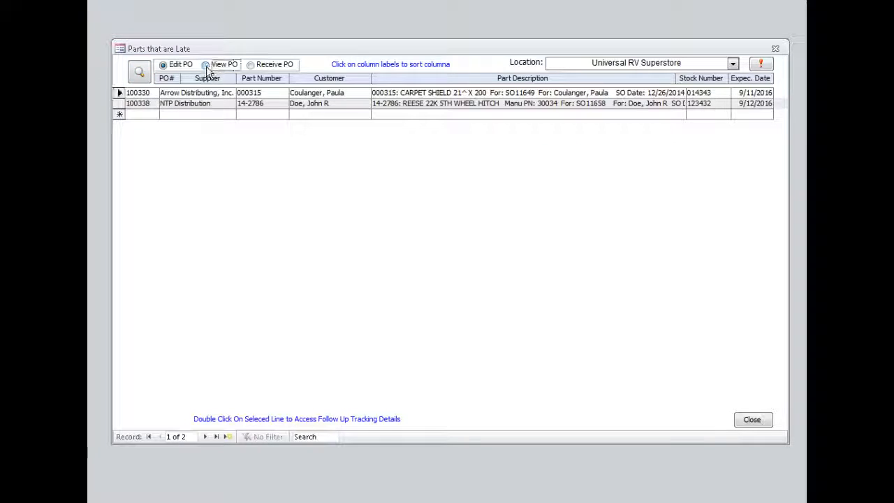
click(251, 67)
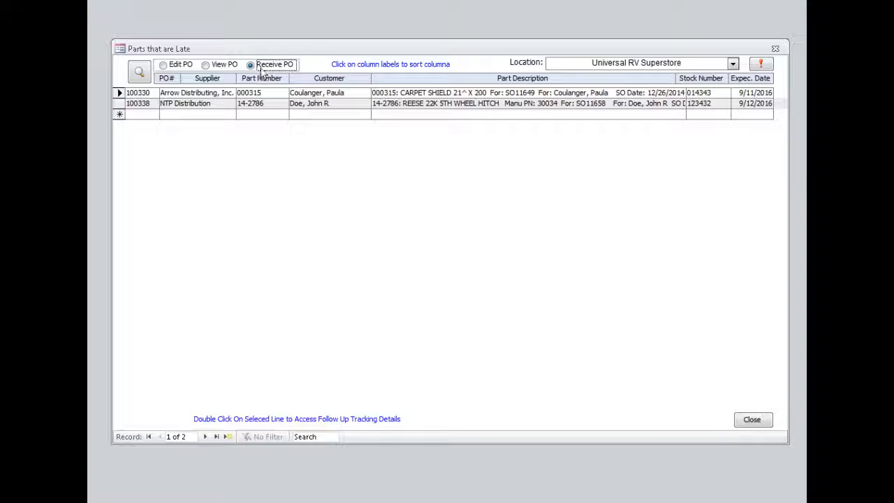
scroll(258, 70, down, 1)
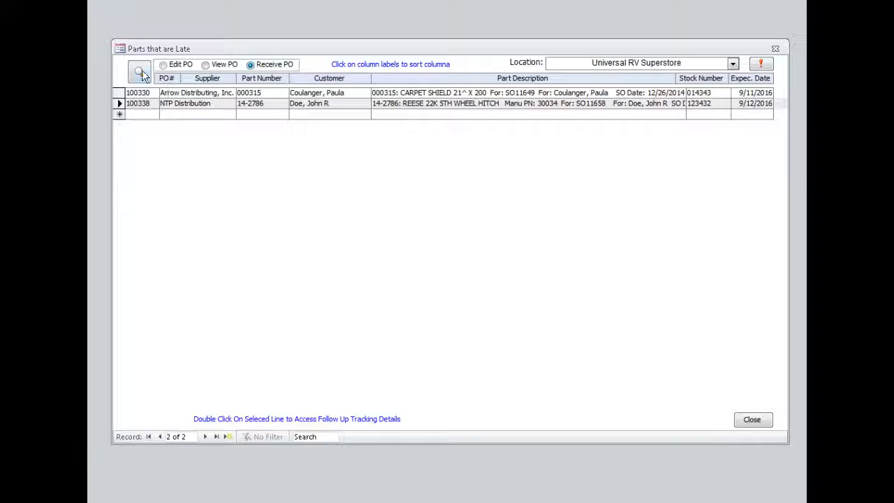
click(140, 76)
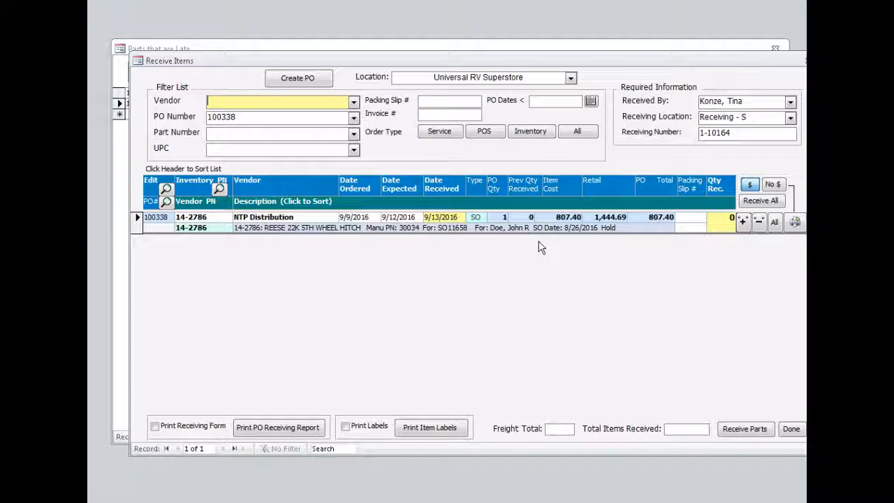
Receive 1 REESE 22K 5TH WHEEL HITCH on the purchase order and return to the main menu
click(743, 222)
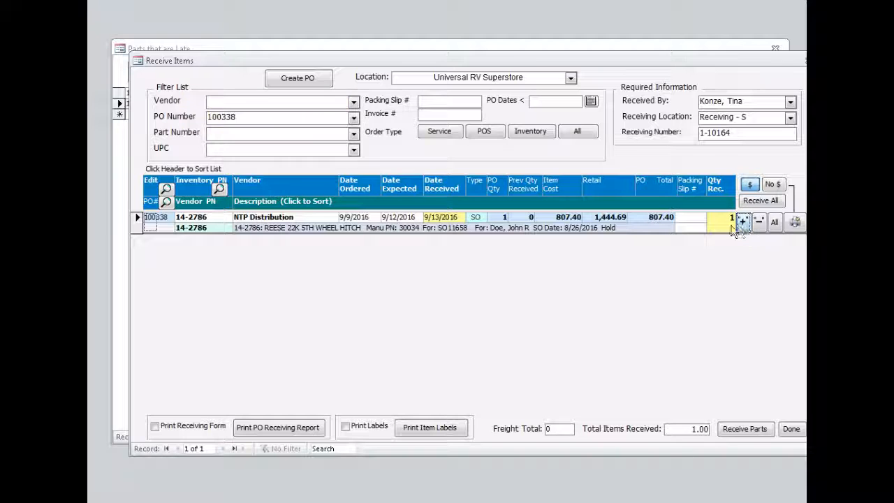
click(744, 429)
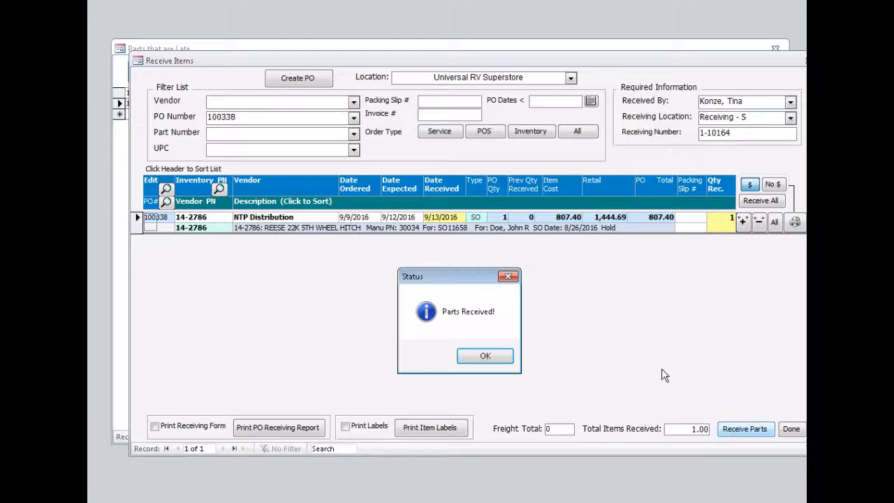
click(492, 361)
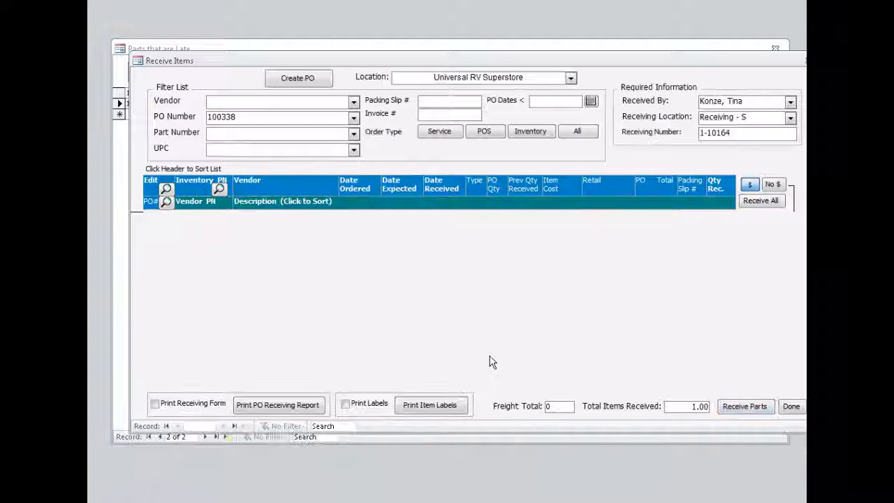
click(792, 406)
click(752, 420)
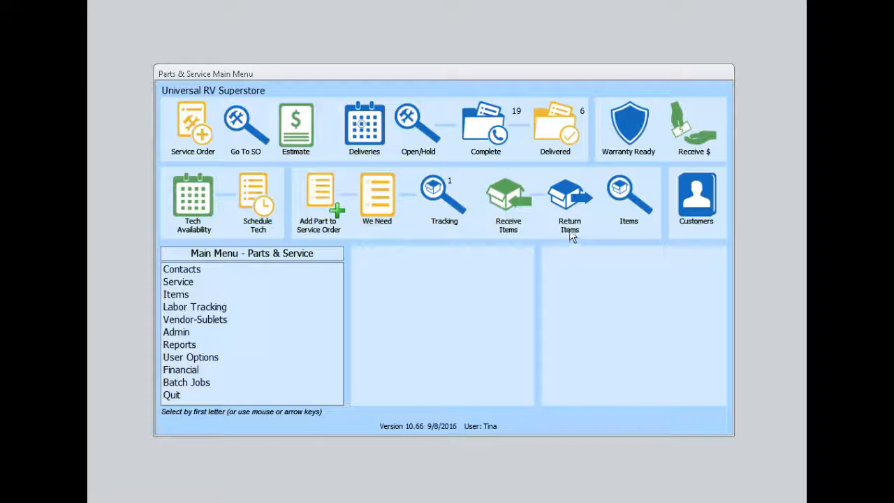
Start a parts return to vendor and select NTP Distribution as the vendor
click(570, 204)
click(429, 91)
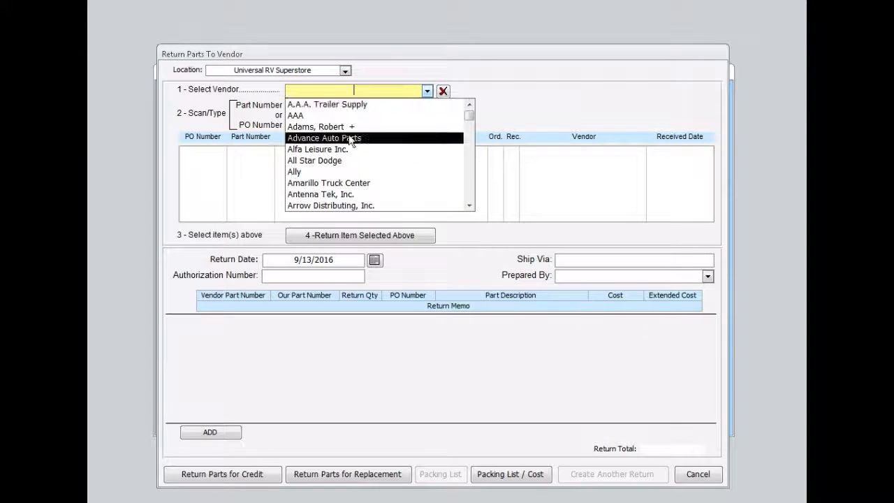
text(NTP)
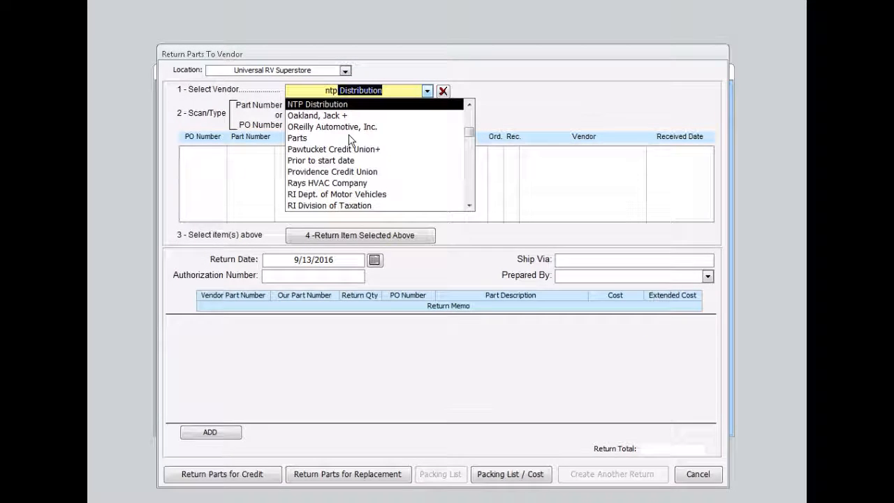
key(Return)
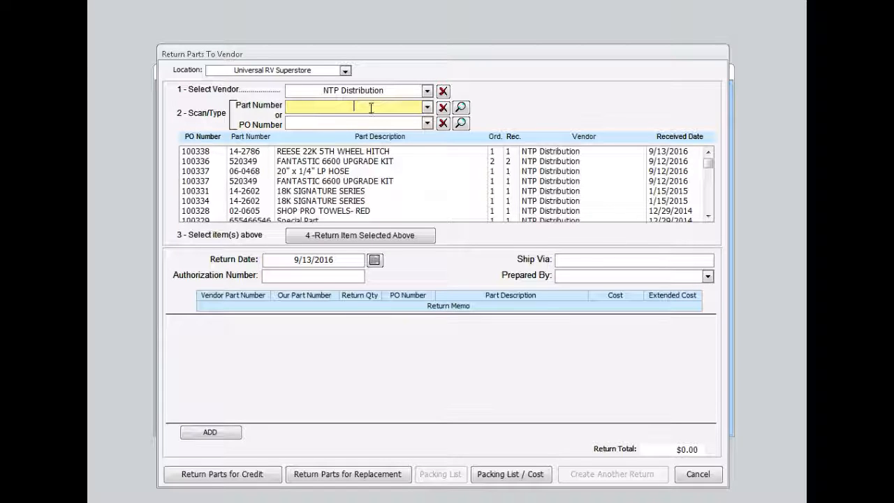
key(Tab)
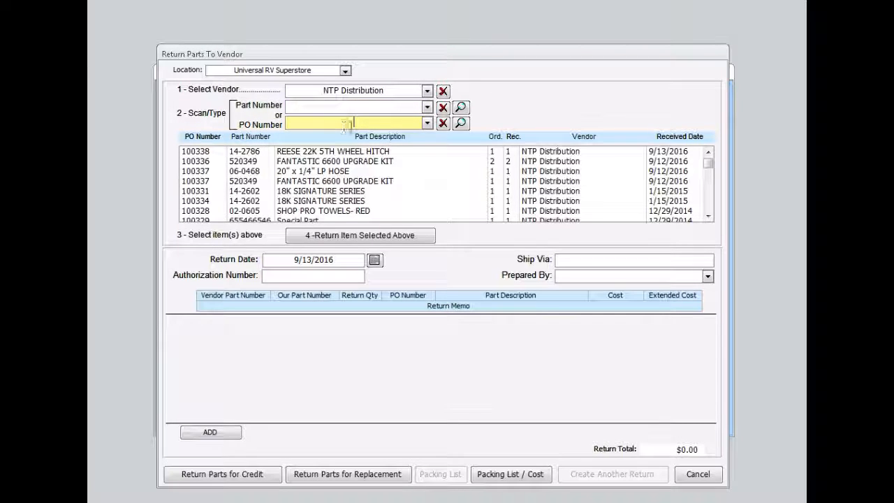
click(355, 106)
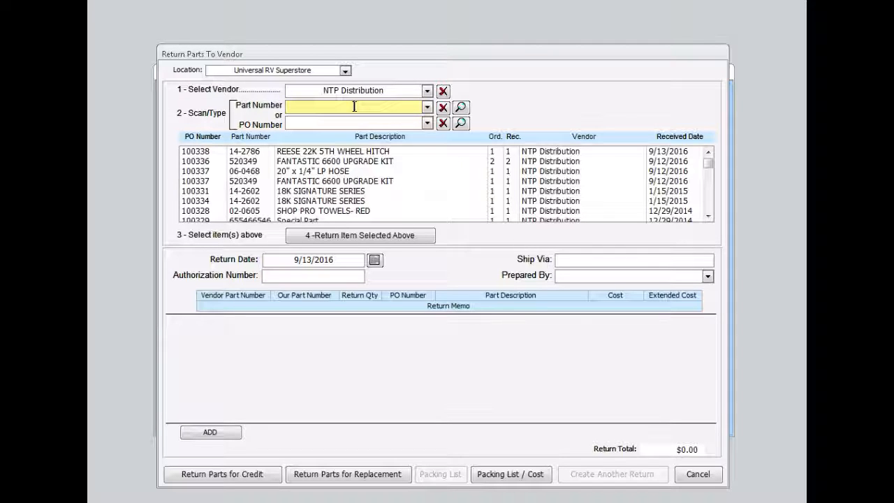
click(356, 124)
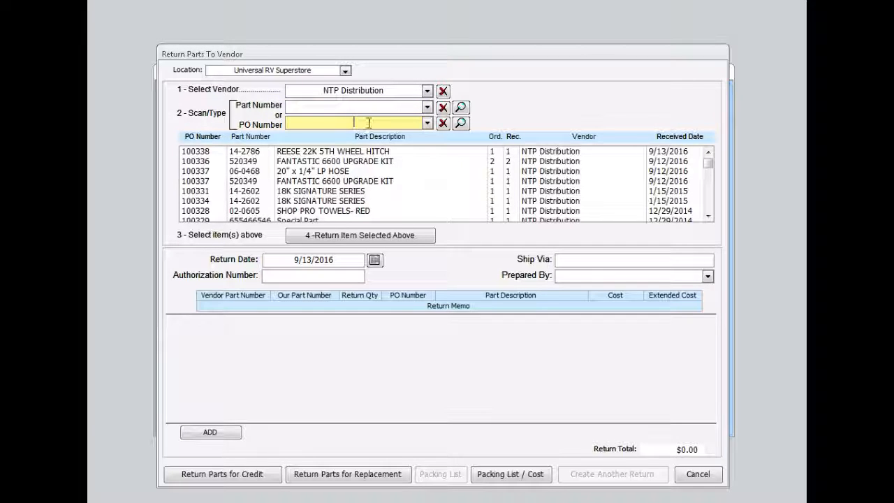
click(429, 110)
click(428, 107)
click(579, 201)
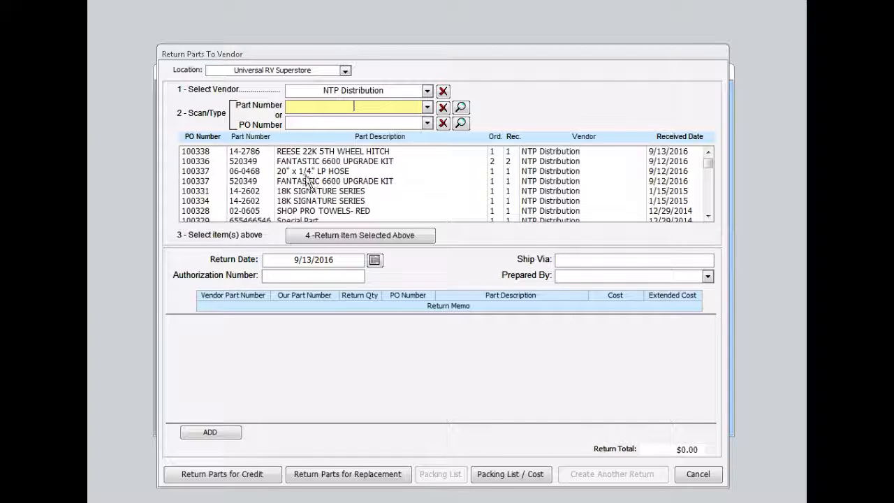
Add the received REESE 22K 5TH WHEEL HITCH, part 14-2786, to the vendor return
click(305, 152)
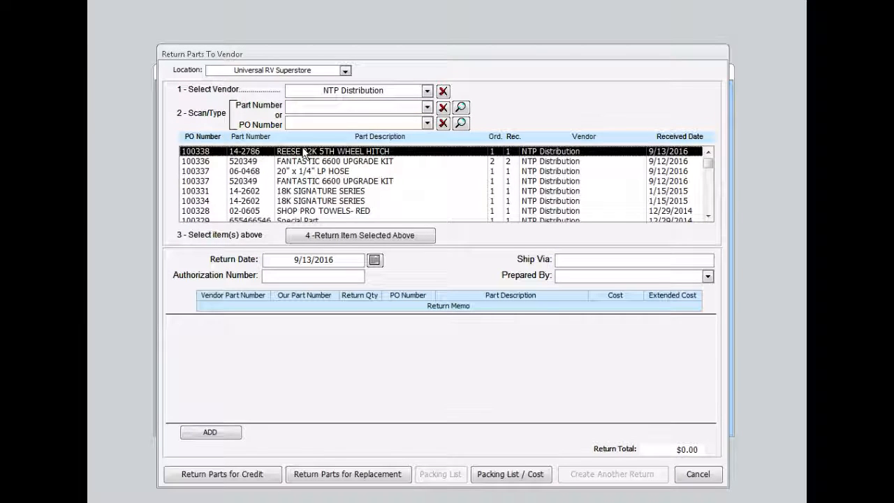
click(359, 235)
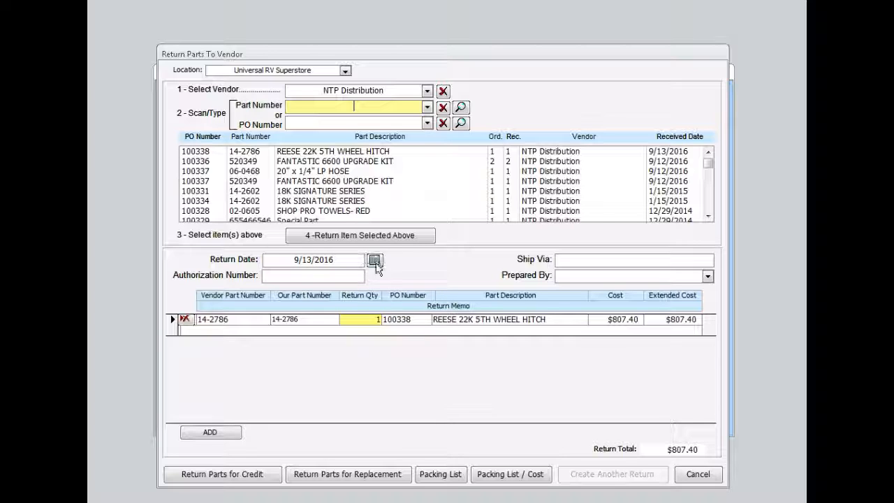
Fill in the return authorization number, set Ship Via to USPS, and select the employee who prepared the return
click(308, 276)
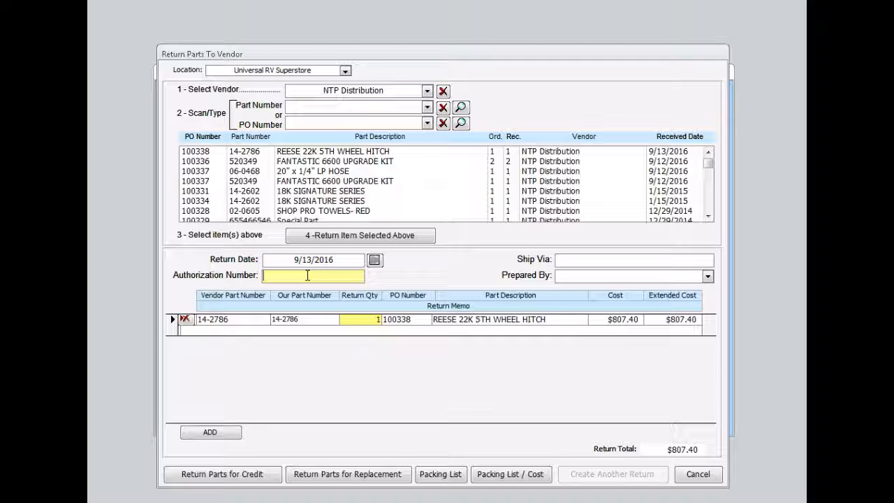
text(123456)
click(600, 260)
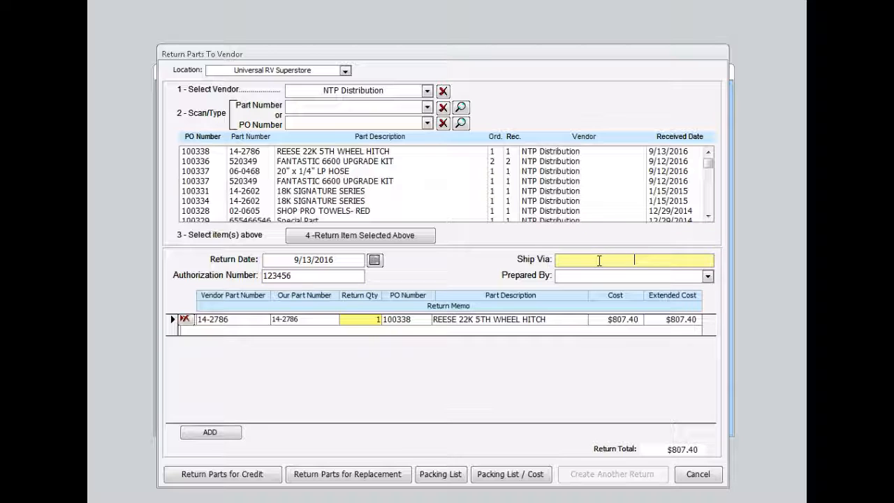
text(USPS)
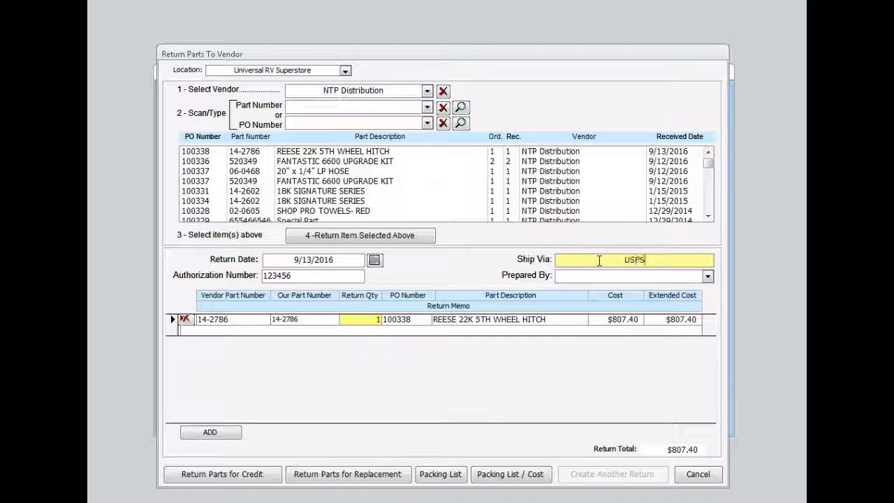
click(640, 276)
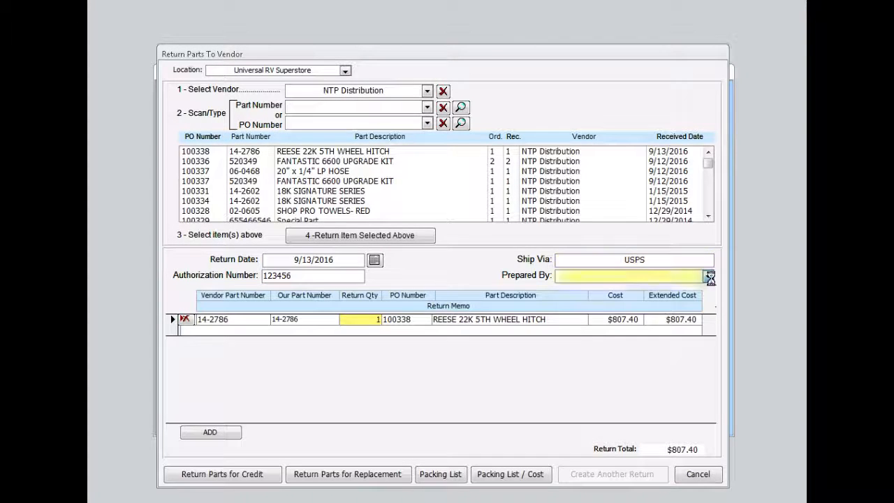
click(629, 413)
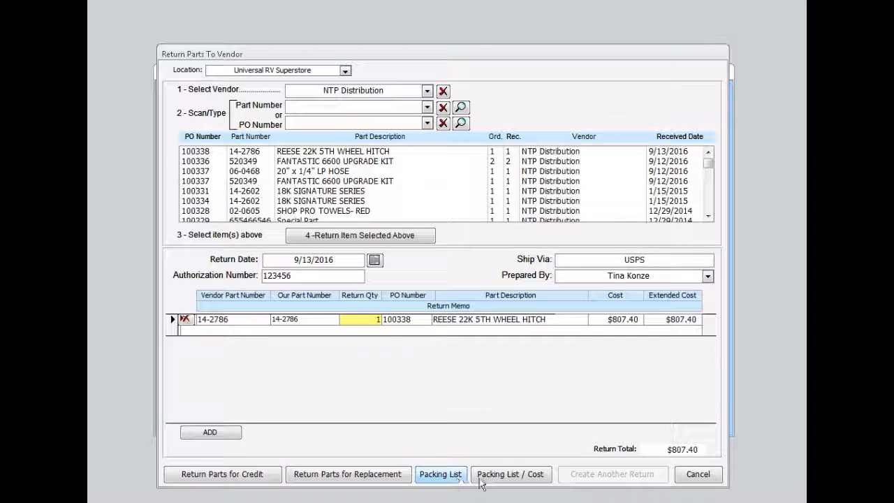
Preview the return's packing list without costs and the version with costs, closing each report after viewing
click(442, 476)
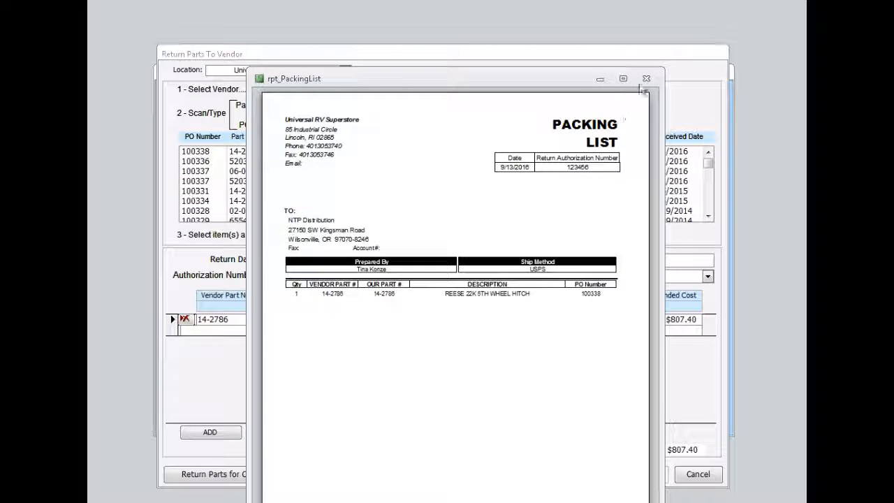
click(646, 78)
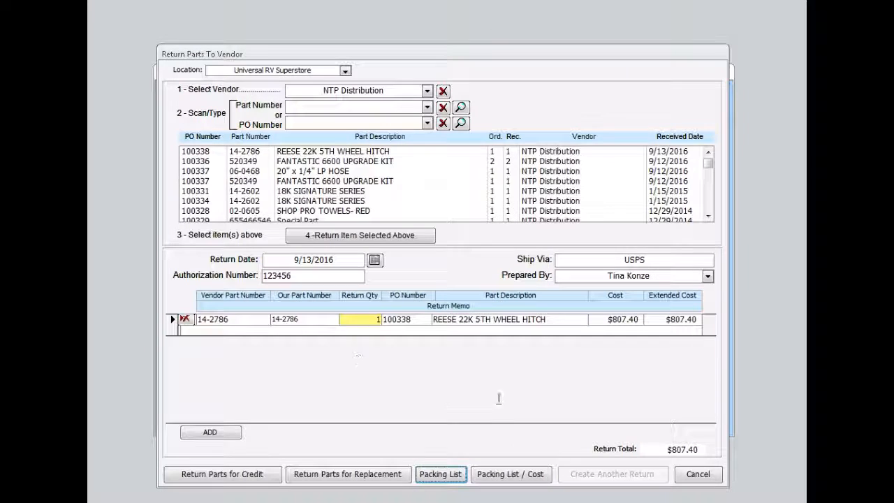
click(514, 478)
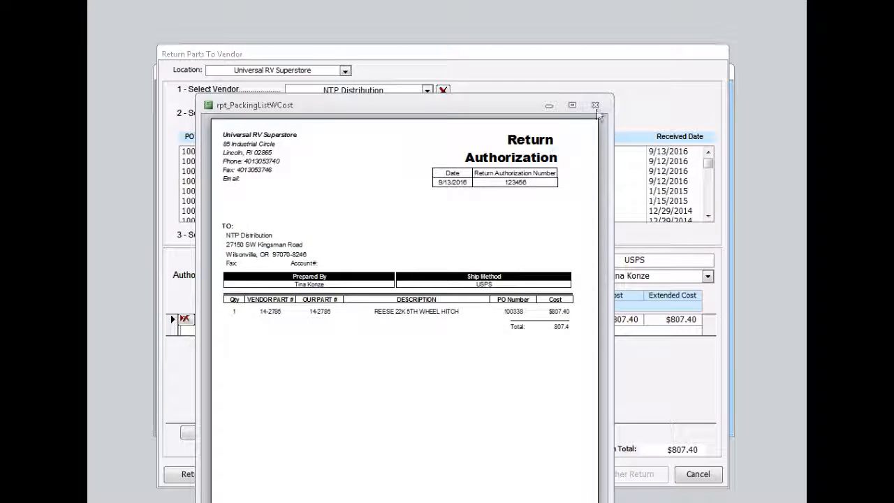
click(596, 105)
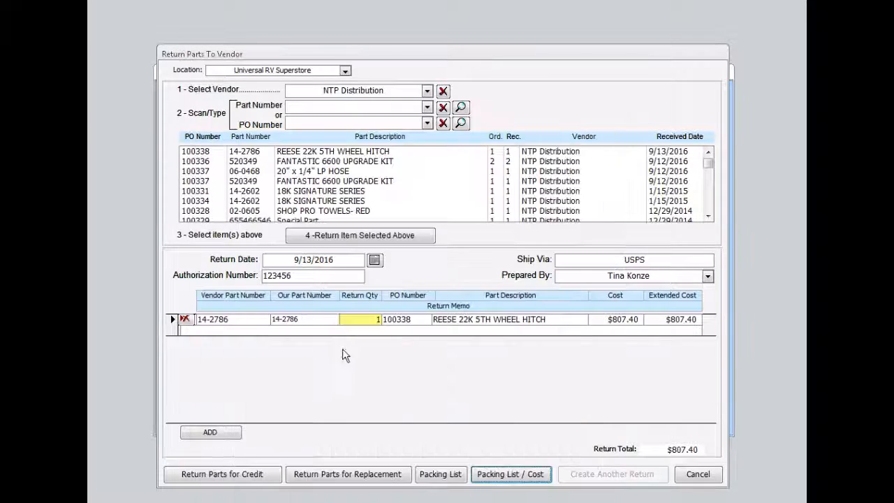
Process the return as parts for replacement, confirm all parts were shipped to the supplier, and close the return form
click(348, 478)
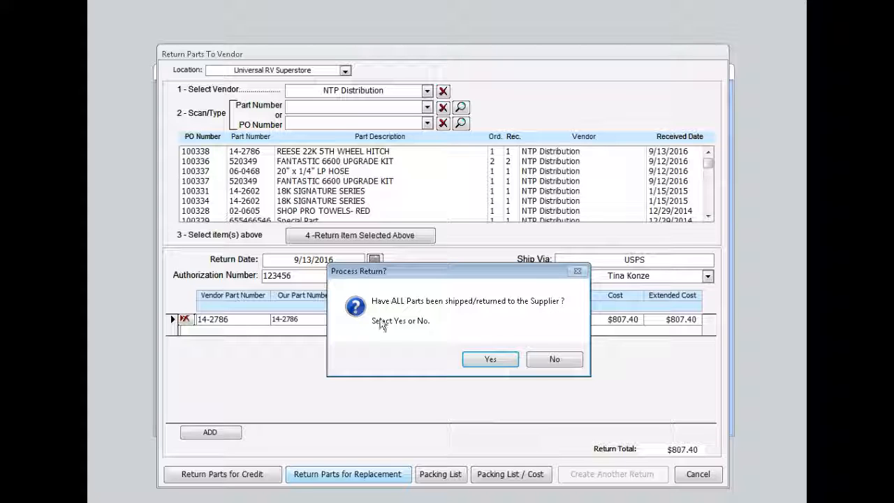
click(492, 359)
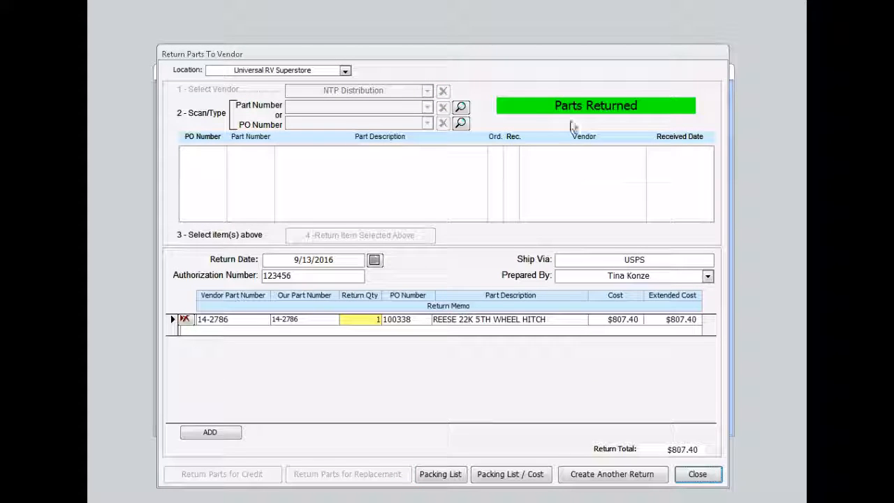
click(699, 477)
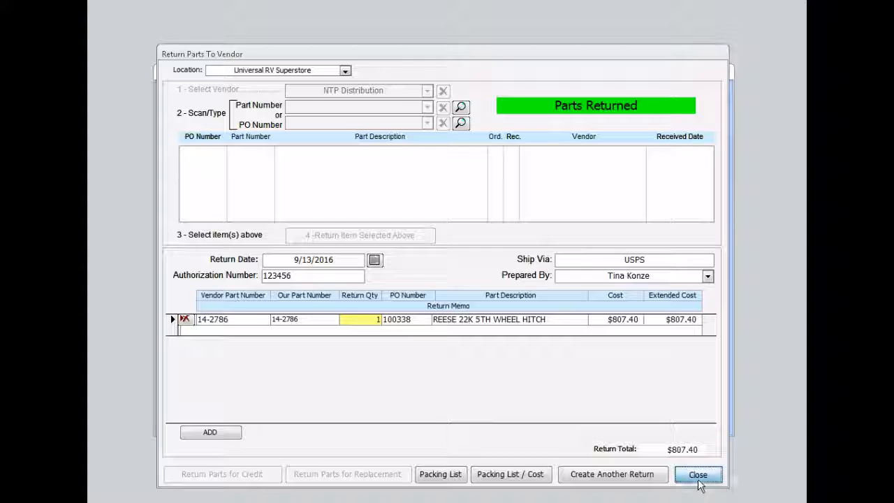